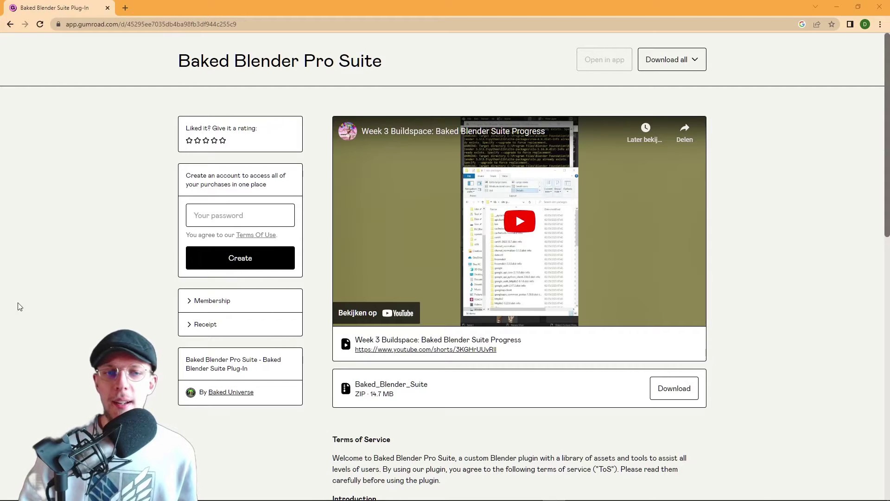
Download the Baked_Blender_Suite ZIP (14.7 MB) from the Gumroad purchase page.
{"action": "left_click", "coordinate": [687, 390]}
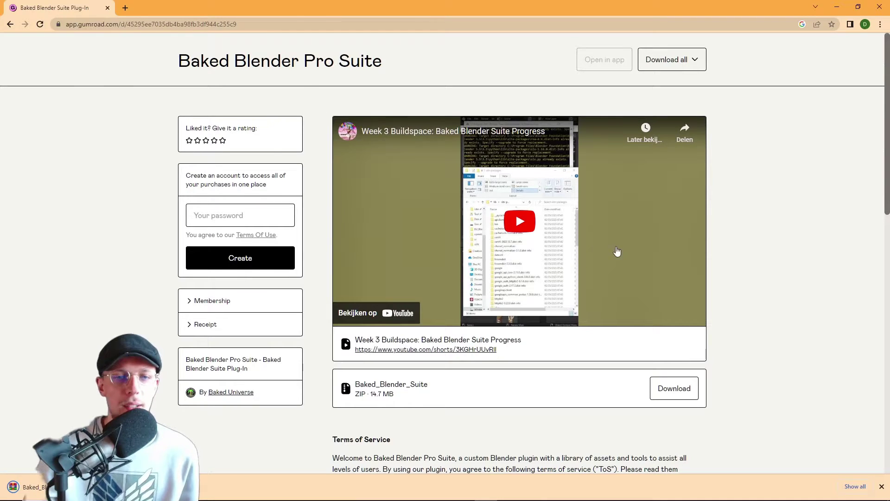
Open Blender's Preferences and show the Add-ons section.
{"action": "left_click", "coordinate": [396, 492]}
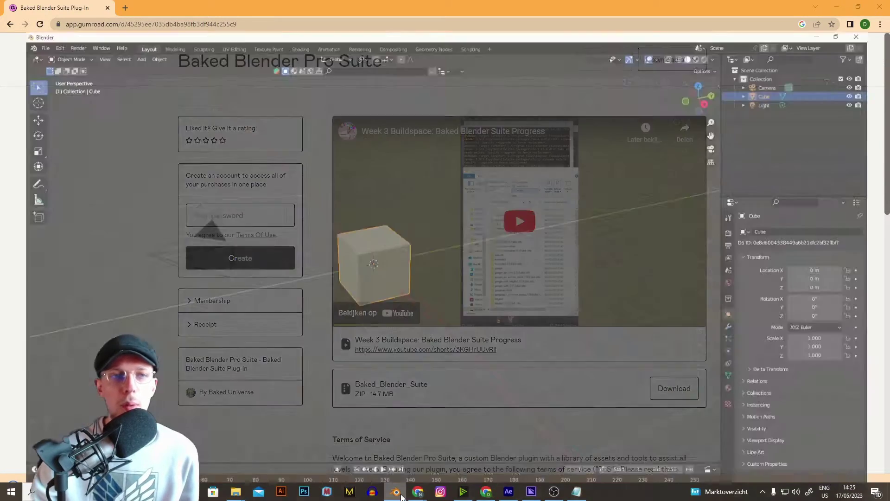
{"action": "left_click", "coordinate": [37, 17]}
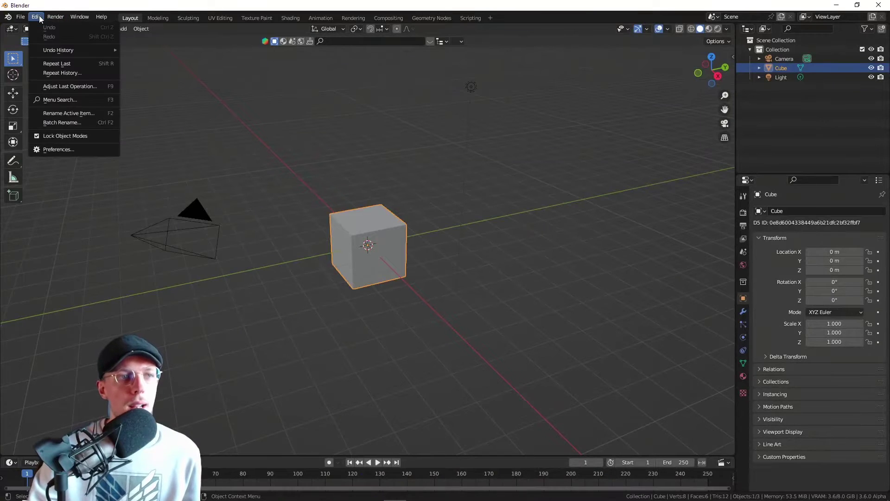
{"action": "left_click", "coordinate": [82, 148]}
{"action": "left_click_drag", "start_coordinate": [160, 23], "coordinate": [284, 36]}
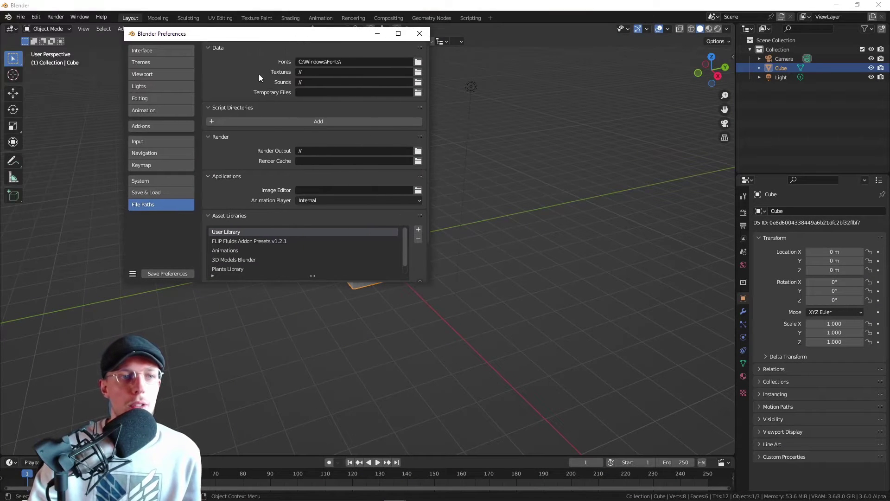
{"action": "left_click", "coordinate": [148, 123]}
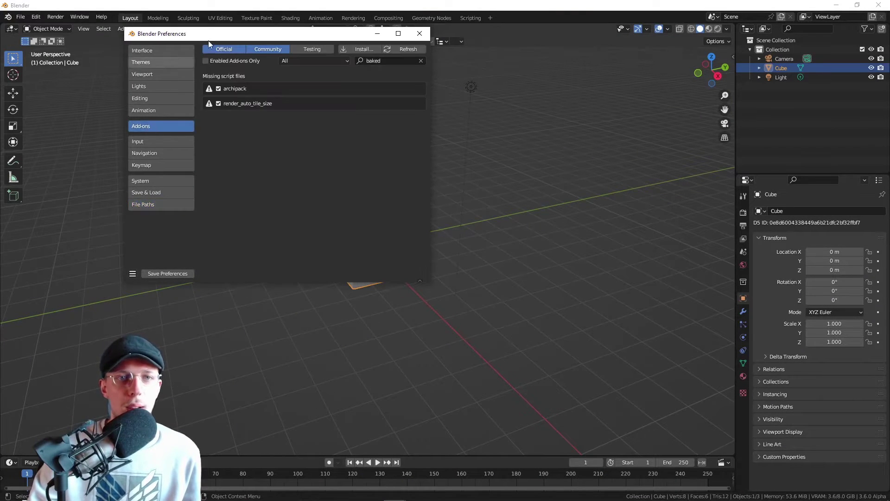
Install Baked_Blender_Suite.zip from Downloads, filtering the files by 'baked'.
{"action": "left_click", "coordinate": [364, 49]}
{"action": "left_click", "coordinate": [34, 158]}
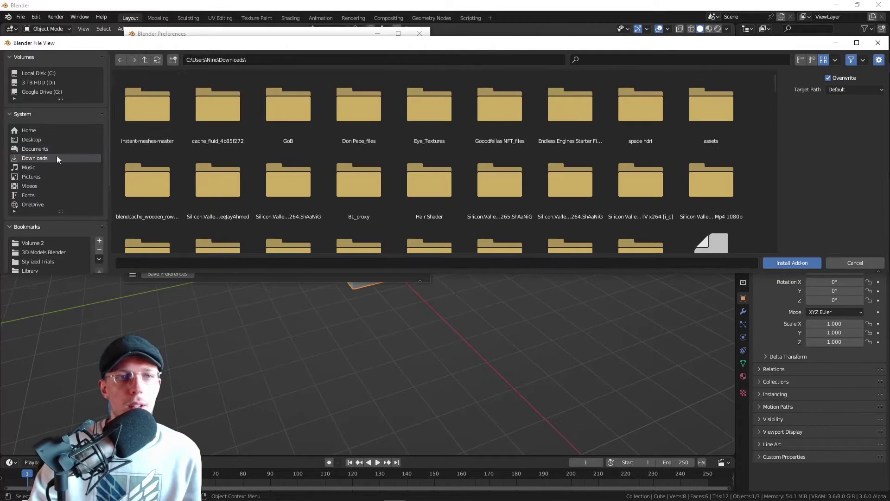
{"action": "left_click", "coordinate": [609, 61]}
{"action": "type", "text": "baked"}
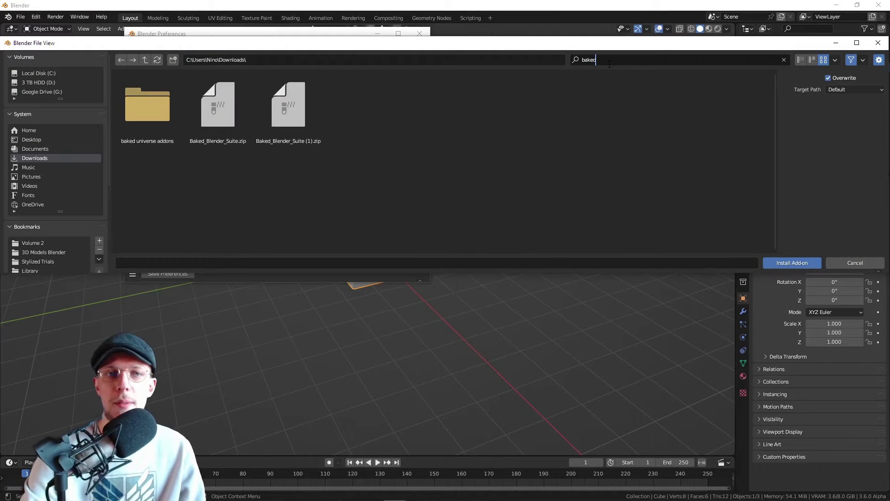
{"action": "key", "text": "Return"}
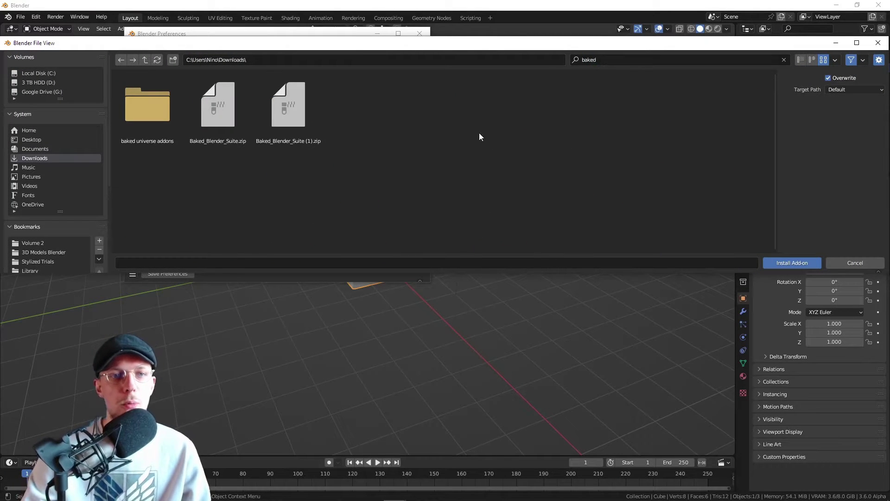
{"action": "double_click", "coordinate": [238, 117]}
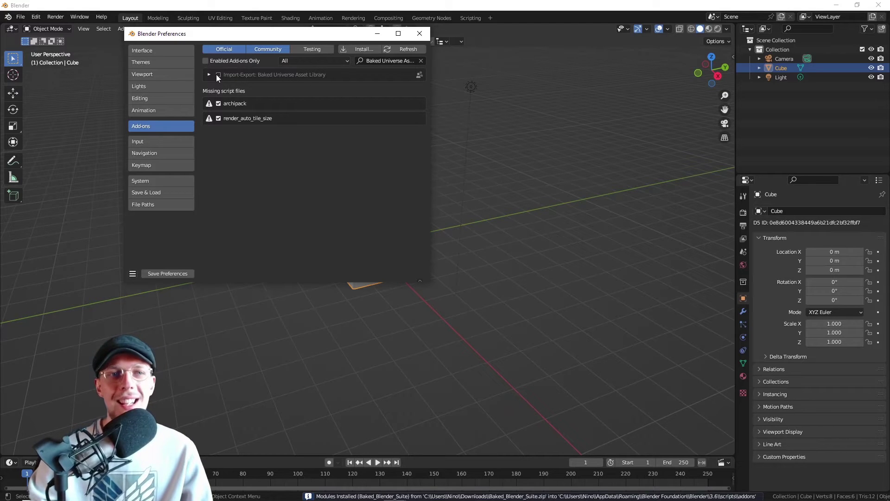
Enable Import-Export: Baked Universe Asset Library and expand its wallet and library path settings.
{"action": "left_click", "coordinate": [217, 74]}
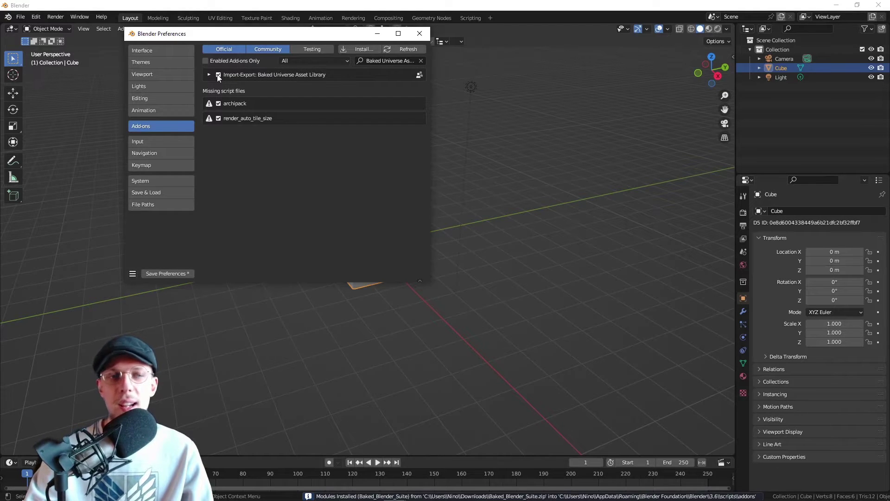
{"action": "left_click", "coordinate": [209, 74]}
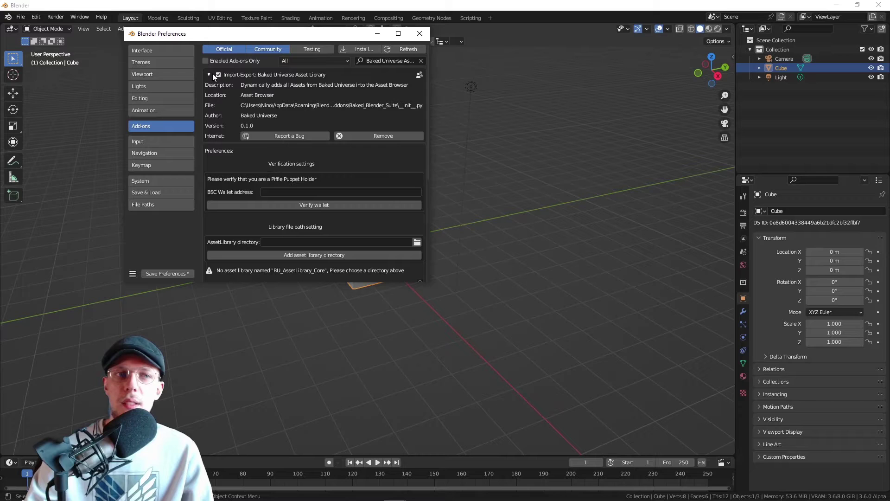
{"action": "scroll", "coordinate": [368, 115], "scroll_direction": "down", "scroll_amount": 2}
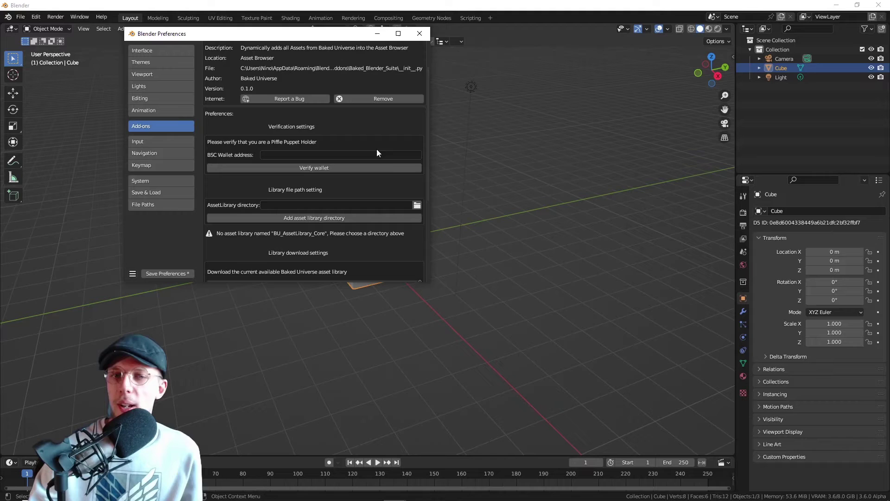
Create the folder D:\Baked Blender Suite Assets and accept it as the AssetLibrary directory.
{"action": "left_click", "coordinate": [418, 205]}
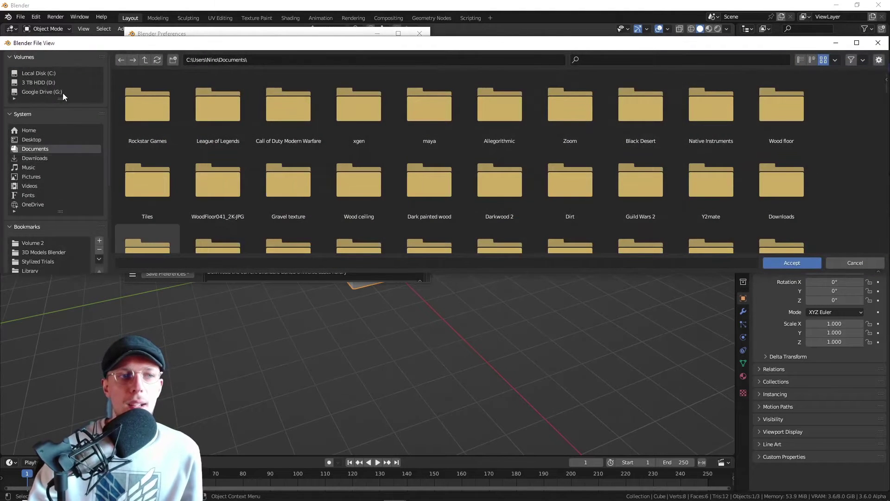
{"action": "left_click", "coordinate": [54, 83]}
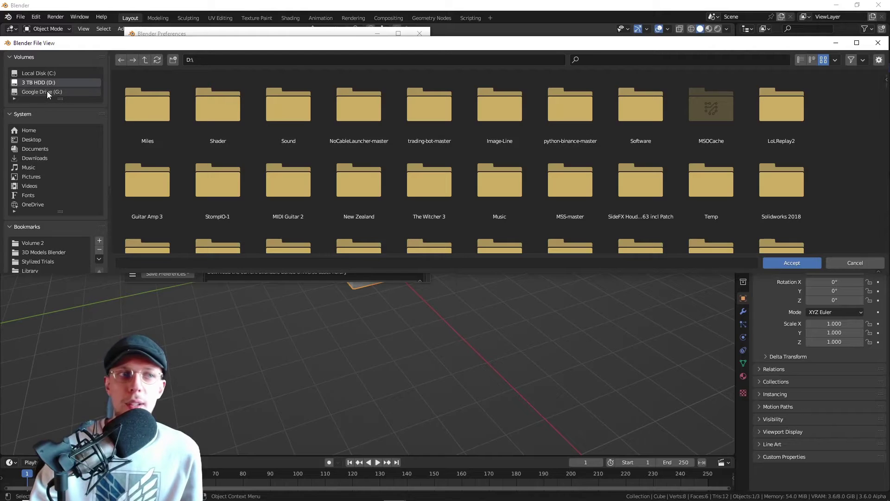
{"action": "left_click", "coordinate": [47, 91]}
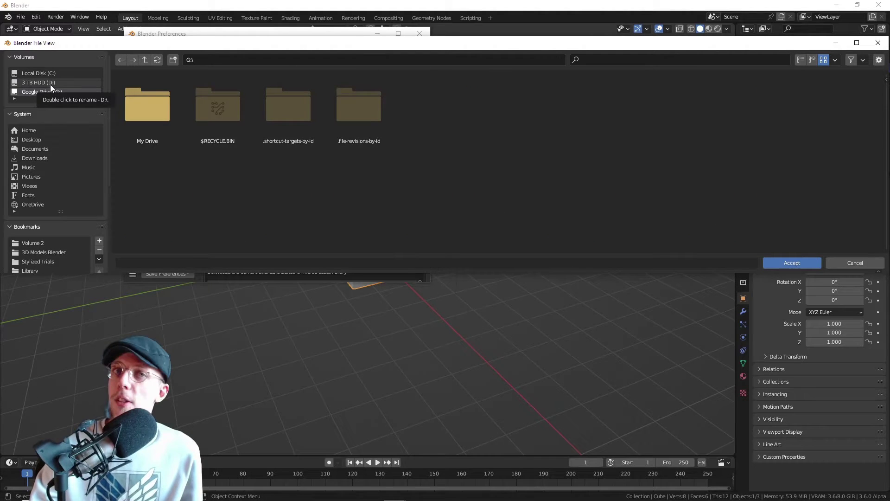
{"action": "left_click", "coordinate": [54, 82]}
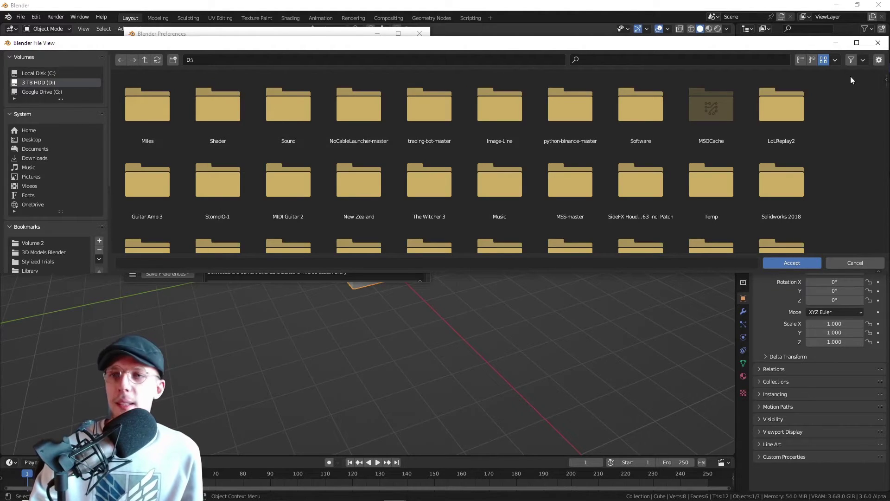
{"action": "left_click", "coordinate": [173, 60]}
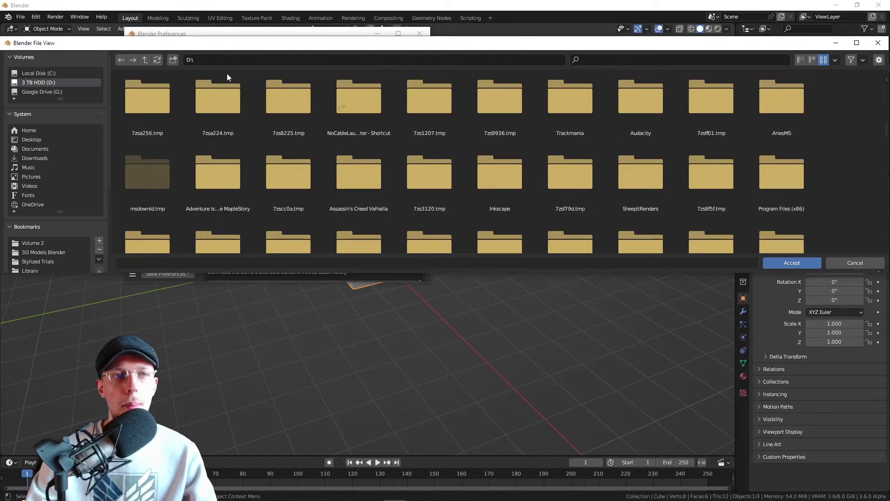
{"action": "type", "text": "Baked B"}
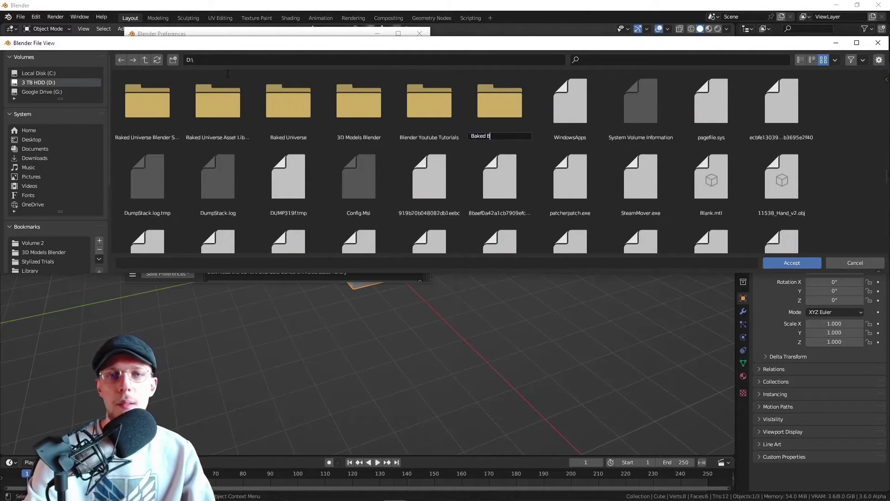
{"action": "type", "text": "lender Suite Assets"}
{"action": "key", "text": "Return"}
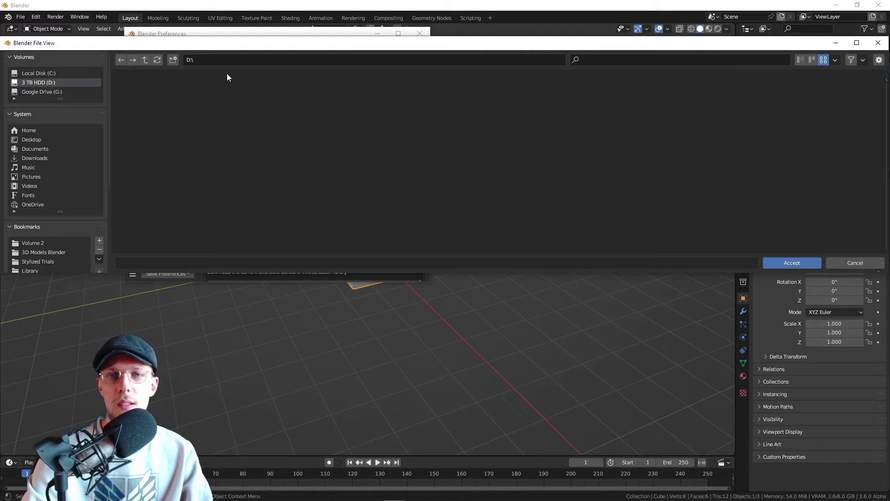
{"action": "double_click", "coordinate": [526, 126]}
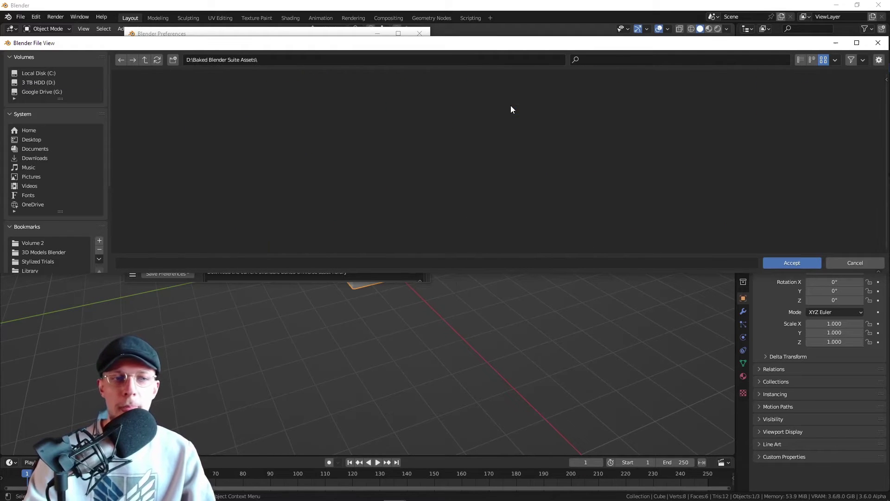
{"action": "left_click", "coordinate": [792, 263]}
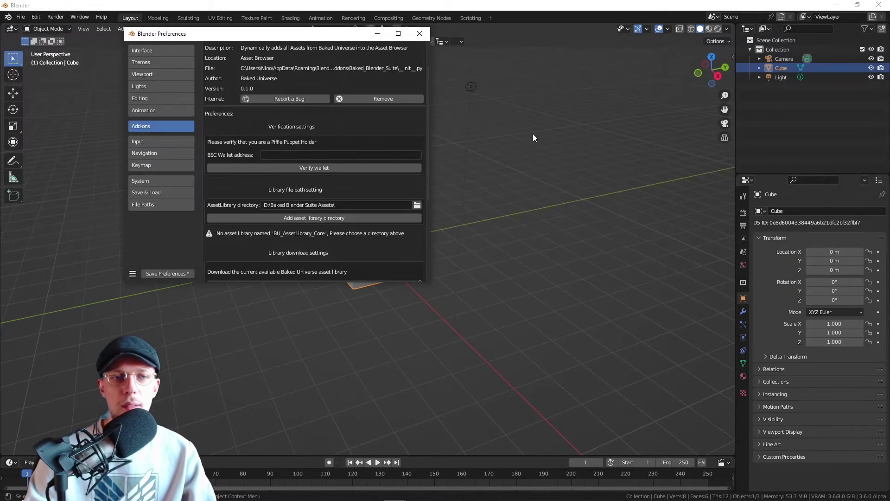
Add the asset library directory and confirm downloading the 39-asset Baked Universe library.
{"action": "left_click", "coordinate": [296, 219]}
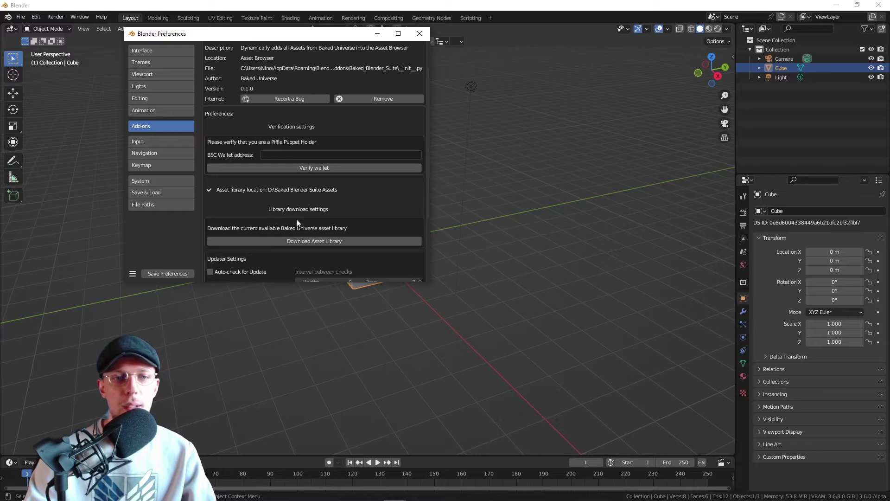
{"action": "left_click", "coordinate": [323, 242]}
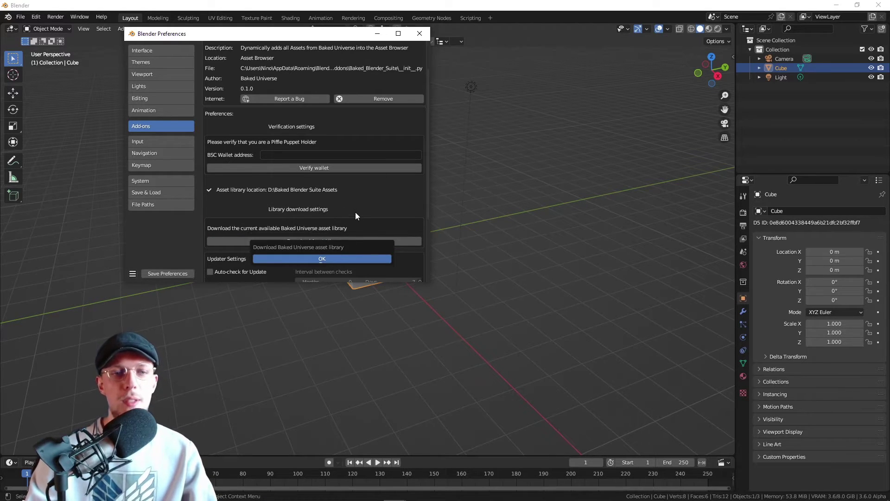
{"action": "key", "text": "Return"}
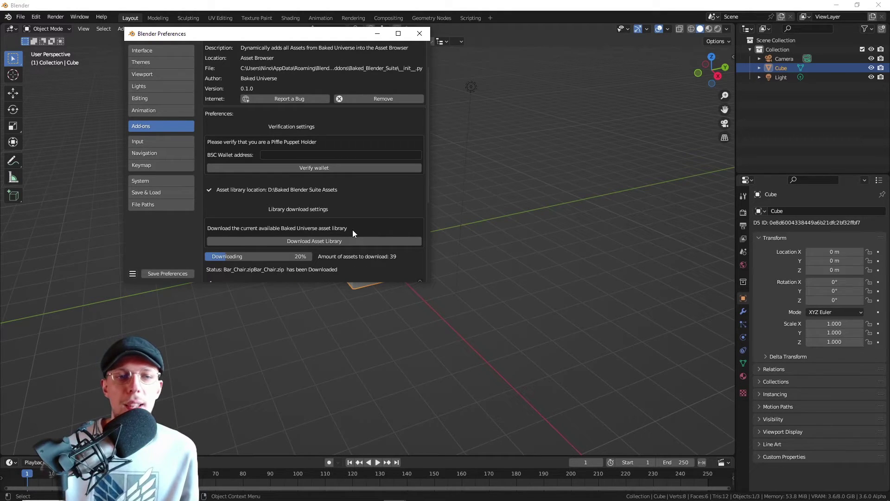
{"action": "scroll", "coordinate": [258, 200], "scroll_direction": "down", "scroll_amount": 1}
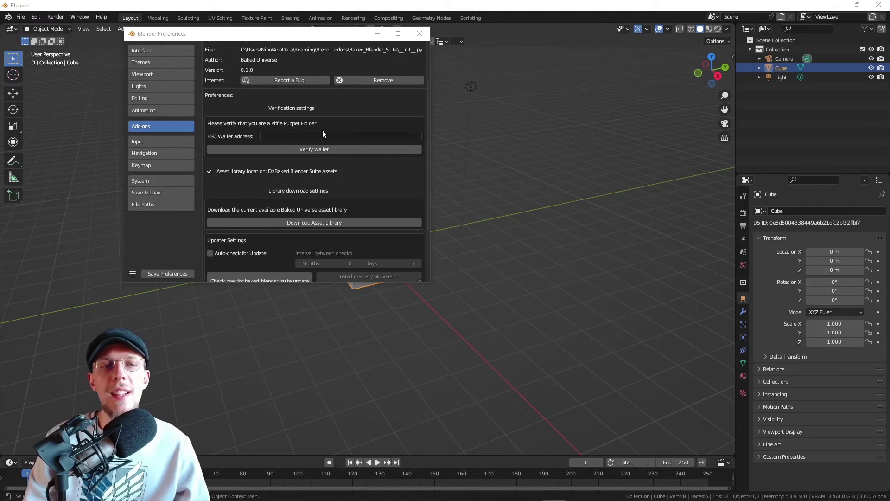
In Updater Settings, check for updates and install baked_blender_suite version (0, 1, 1).
{"action": "scroll", "coordinate": [322, 133], "scroll_direction": "down", "scroll_amount": 1}
{"action": "scroll", "coordinate": [288, 156], "scroll_direction": "down", "scroll_amount": 2}
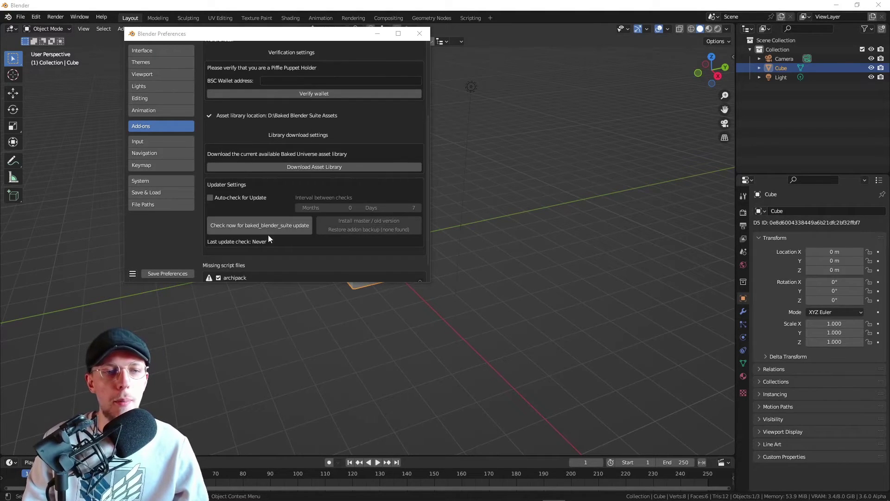
{"action": "left_click", "coordinate": [241, 226]}
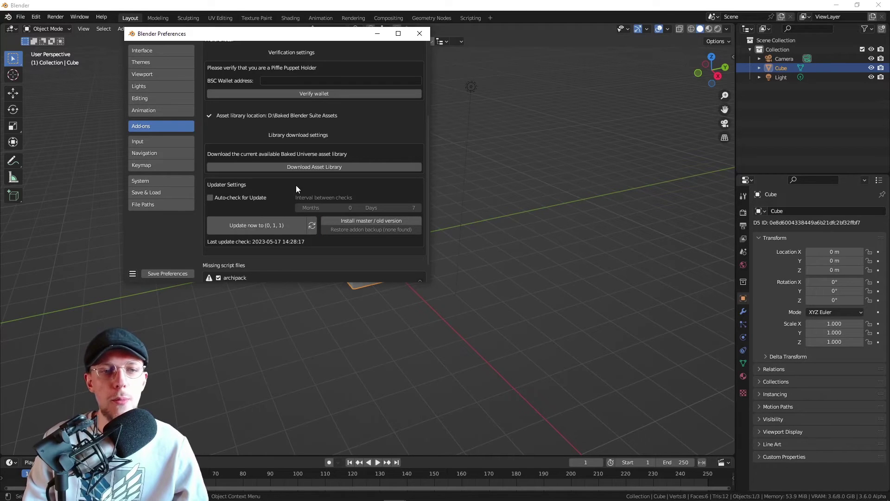
{"action": "left_click", "coordinate": [269, 227]}
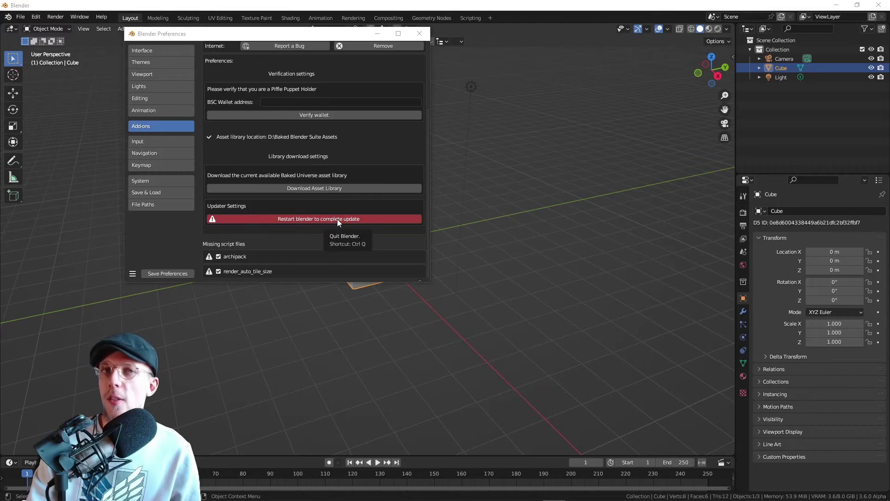
Restart Blender without saving untitled.blend, then reopen the Preferences window.
{"action": "left_click", "coordinate": [290, 221]}
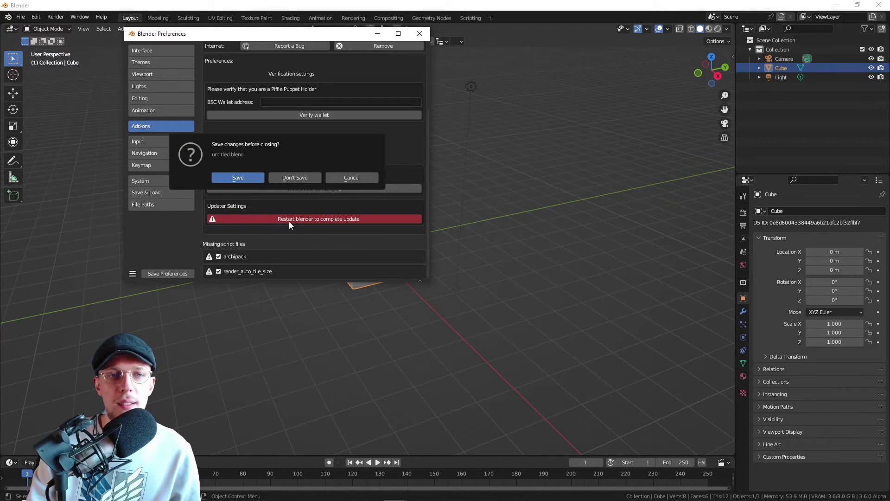
{"action": "left_click", "coordinate": [293, 177]}
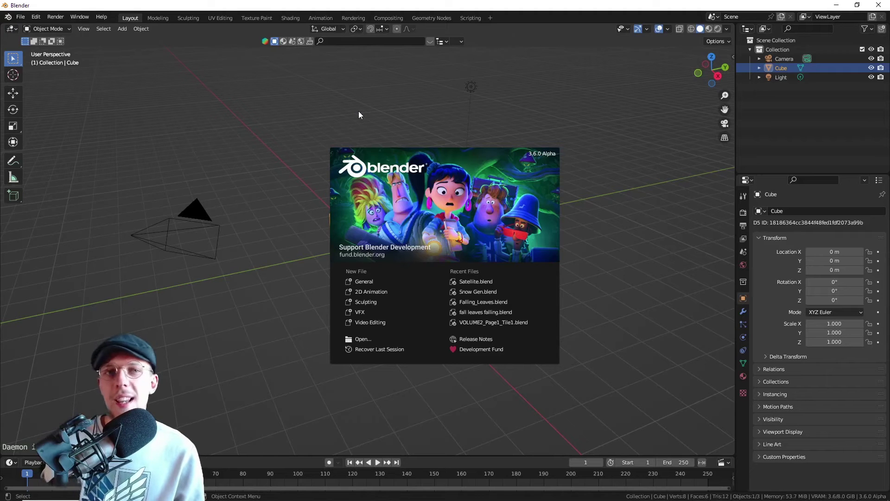
{"action": "left_click", "coordinate": [30, 19]}
{"action": "left_click", "coordinate": [33, 17]}
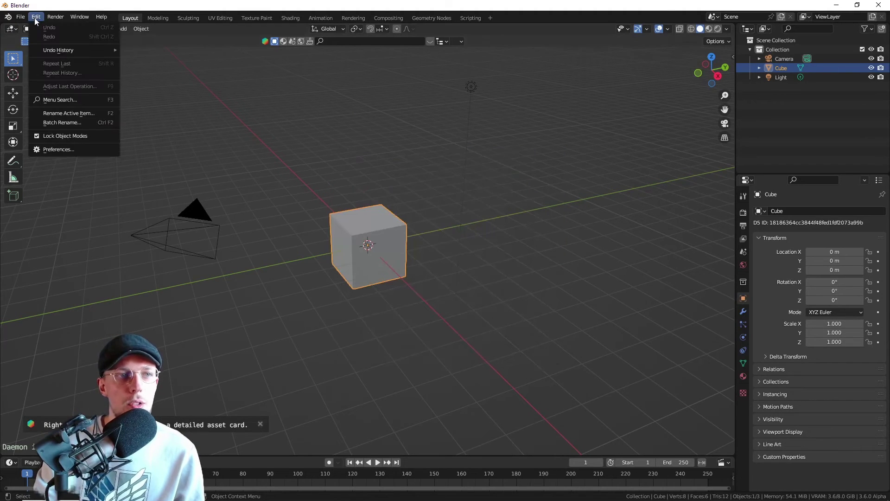
{"action": "left_click", "coordinate": [64, 146]}
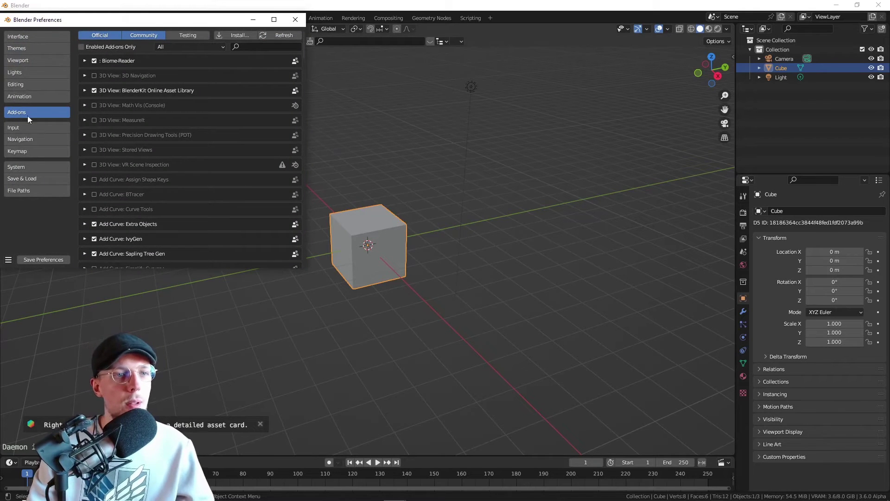
Tick Auto-check for Update on the 'baked' add-on, then save and close Preferences.
{"action": "left_click", "coordinate": [284, 46]}
{"action": "type", "text": "baked"}
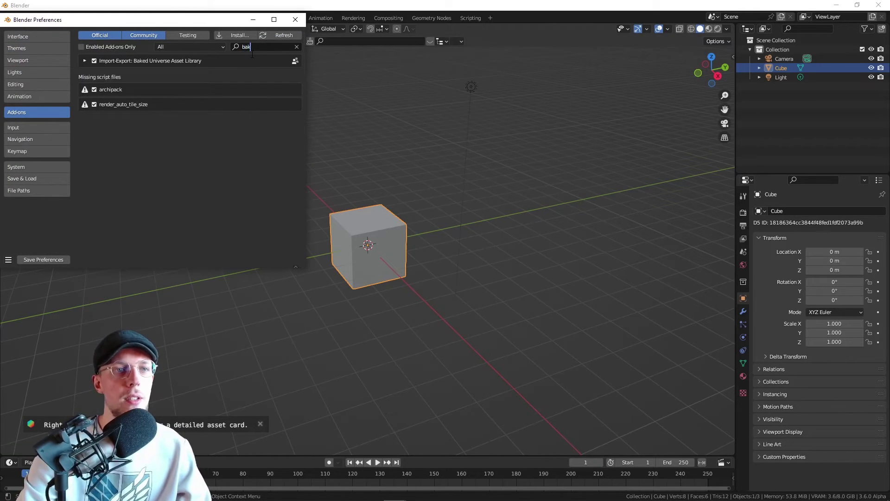
{"action": "left_click", "coordinate": [84, 60]}
{"action": "scroll", "coordinate": [185, 185], "scroll_direction": "down", "scroll_amount": 8}
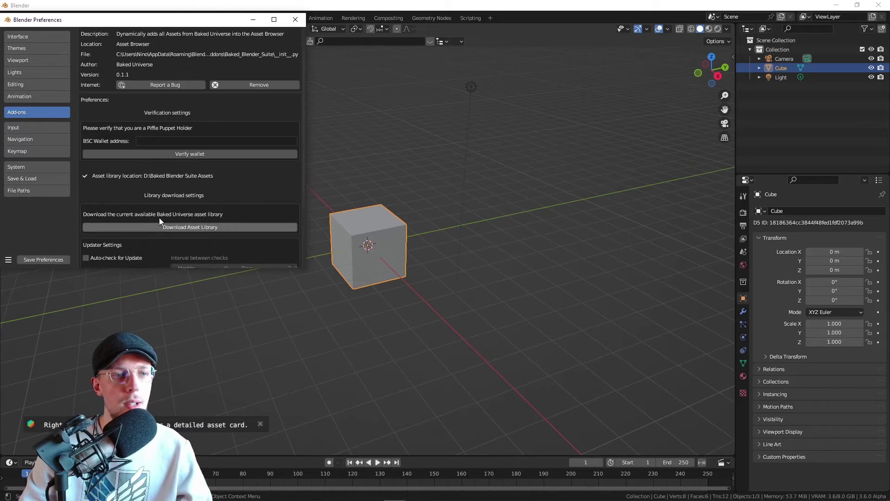
{"action": "left_click", "coordinate": [86, 184]}
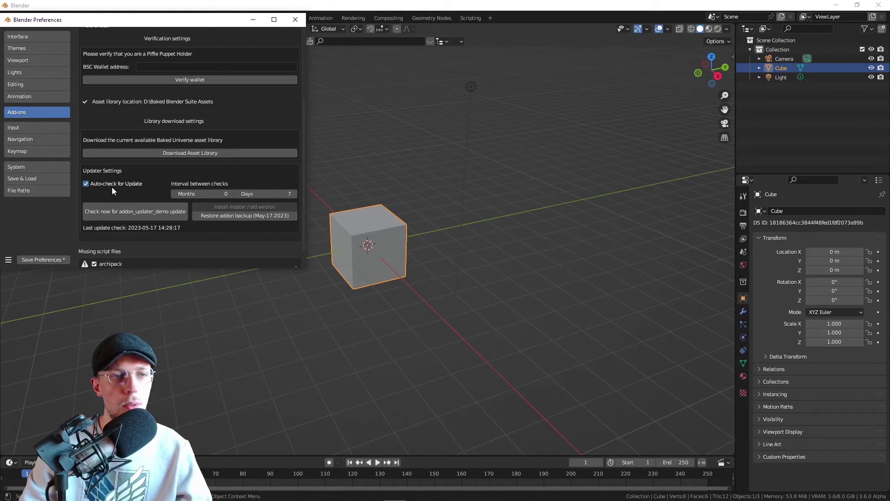
{"action": "left_click", "coordinate": [45, 260]}
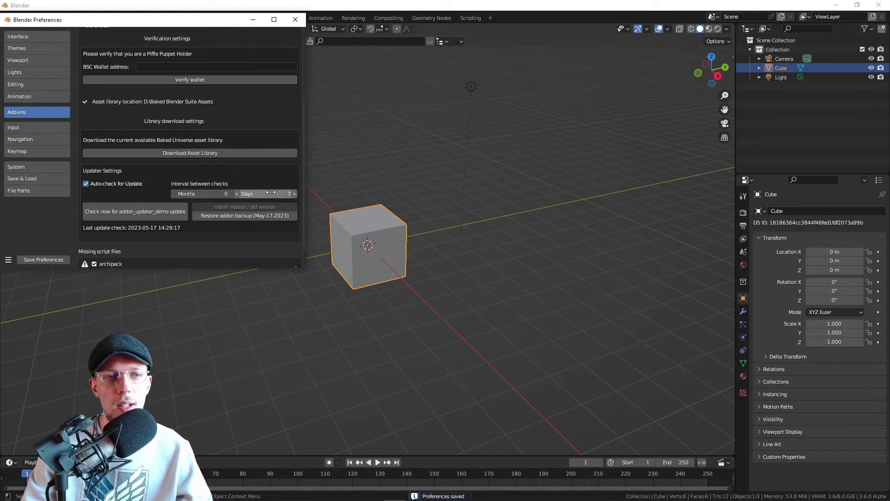
{"action": "left_click", "coordinate": [295, 19]}
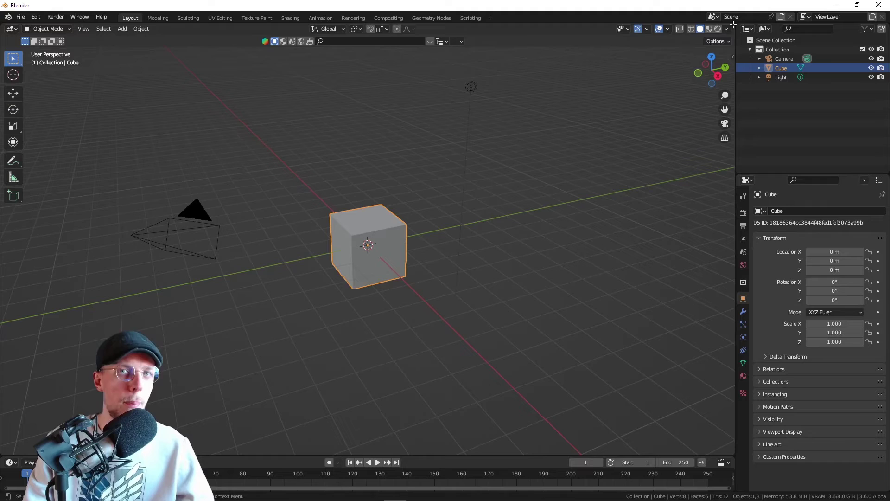
Split the 3D viewport, turn the right half into an Asset Browser, and pick BU_User_Upload.
{"action": "left_click_drag", "start_coordinate": [733, 24], "coordinate": [427, 27]}
{"action": "left_click", "coordinate": [438, 29]}
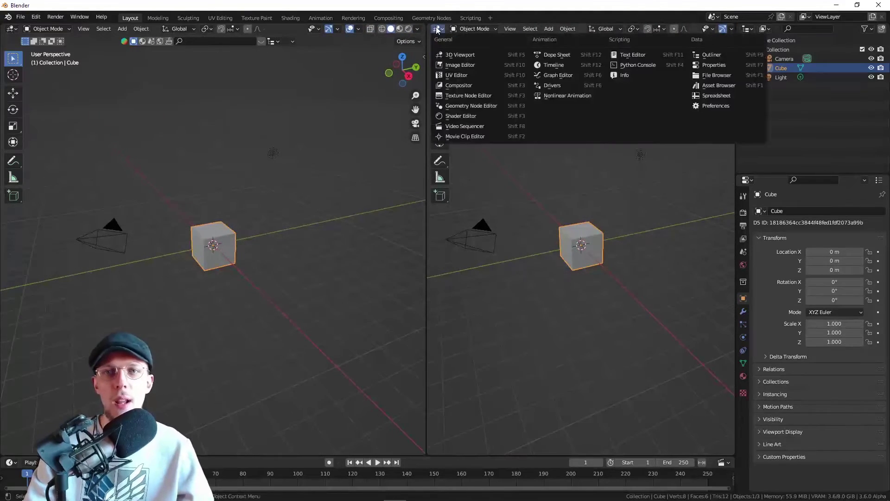
{"action": "left_click", "coordinate": [722, 85]}
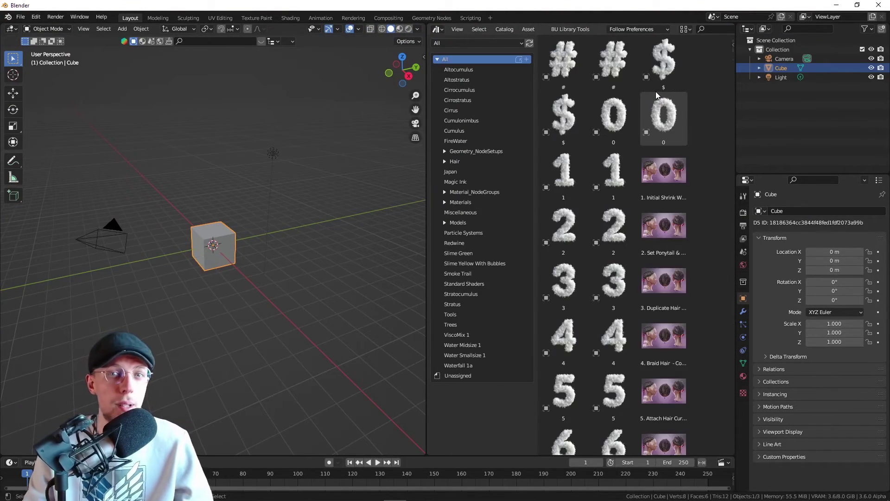
{"action": "left_click", "coordinate": [463, 44]}
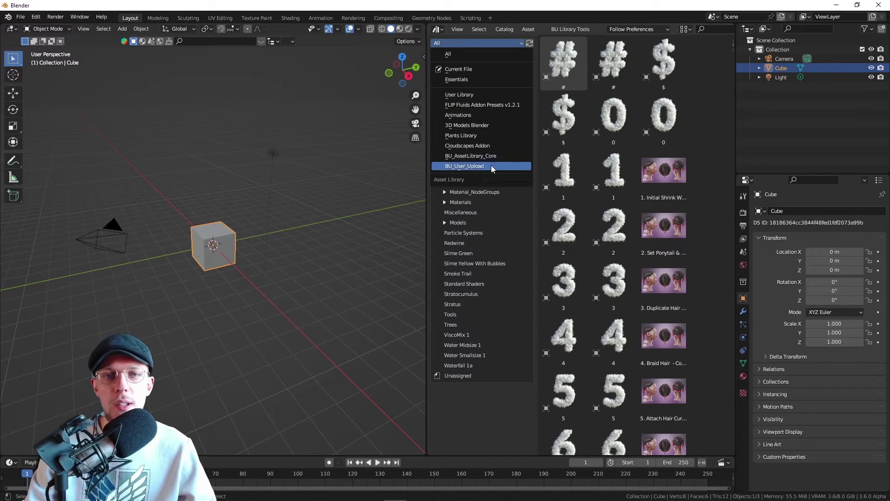
{"action": "left_click", "coordinate": [490, 166]}
{"action": "left_click", "coordinate": [454, 42]}
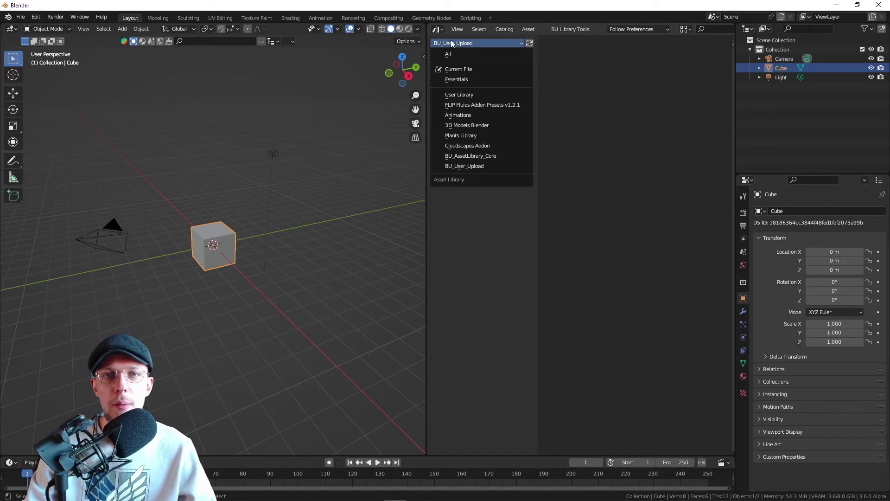
Switch the Asset Browser to BU_AssetLibrary_Core and show only its Models catalog.
{"action": "left_click", "coordinate": [472, 158]}
{"action": "left_click_drag", "start_coordinate": [539, 161], "coordinate": [515, 170]}
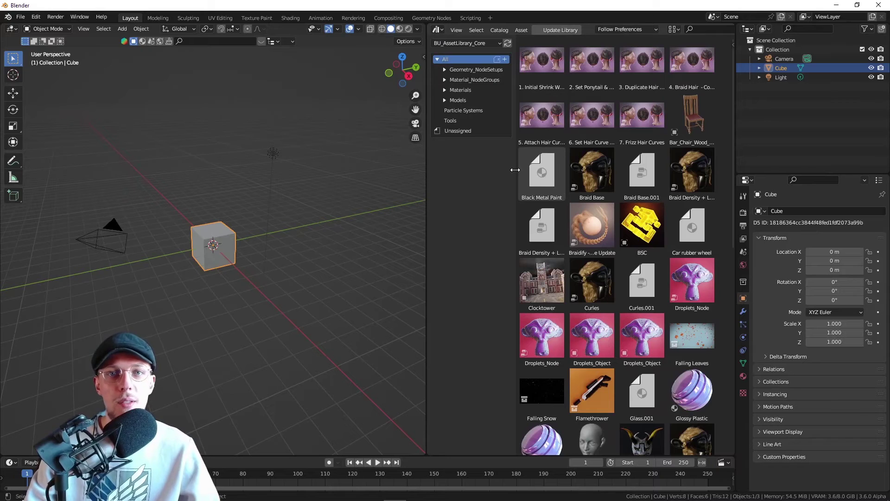
{"action": "scroll", "coordinate": [556, 168], "scroll_direction": "down", "scroll_amount": 3}
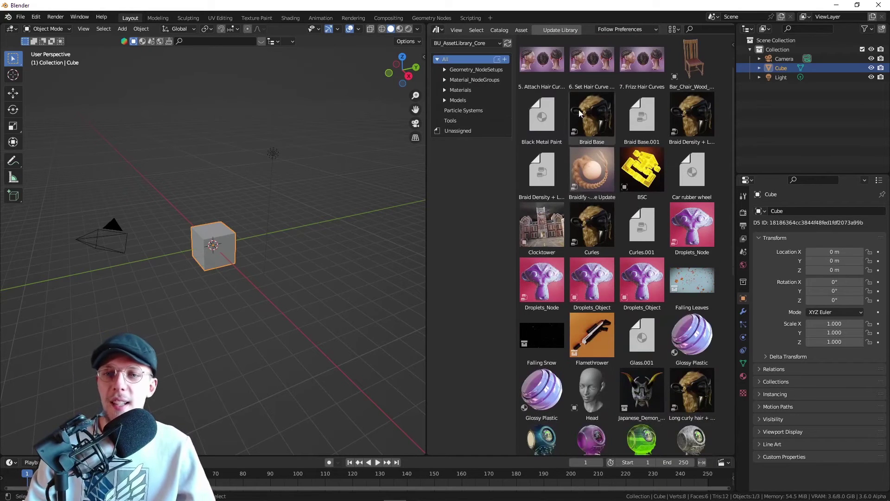
{"action": "left_click", "coordinate": [445, 69]}
{"action": "left_click", "coordinate": [444, 161]}
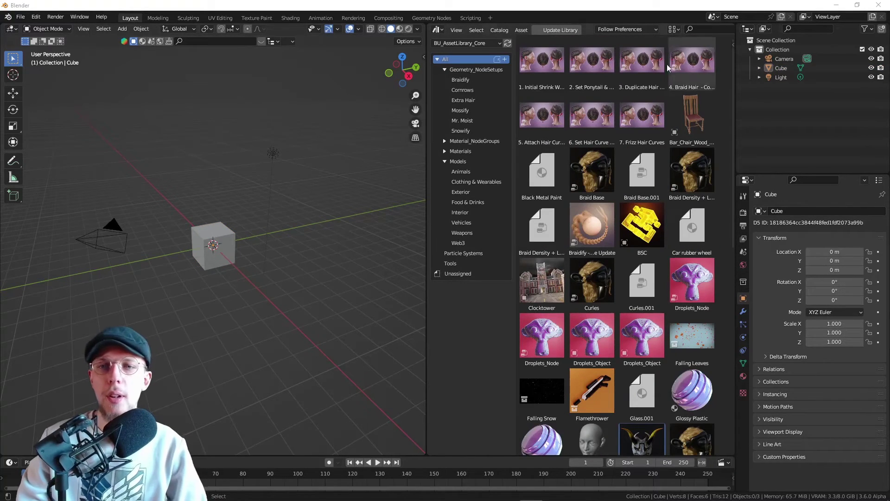
{"action": "left_click", "coordinate": [465, 161]}
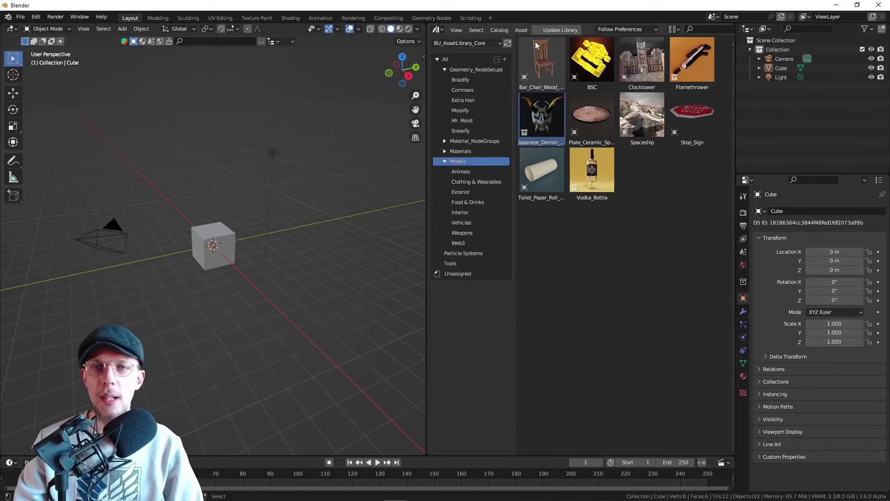
Drag the Spaceship, Clocktower and Flamethrower models into the 3D viewport.
{"action": "left_click_drag", "start_coordinate": [642, 116], "coordinate": [338, 213]}
{"action": "left_click_drag", "start_coordinate": [642, 60], "coordinate": [114, 175]}
{"action": "left_click_drag", "start_coordinate": [692, 61], "coordinate": [143, 212]}
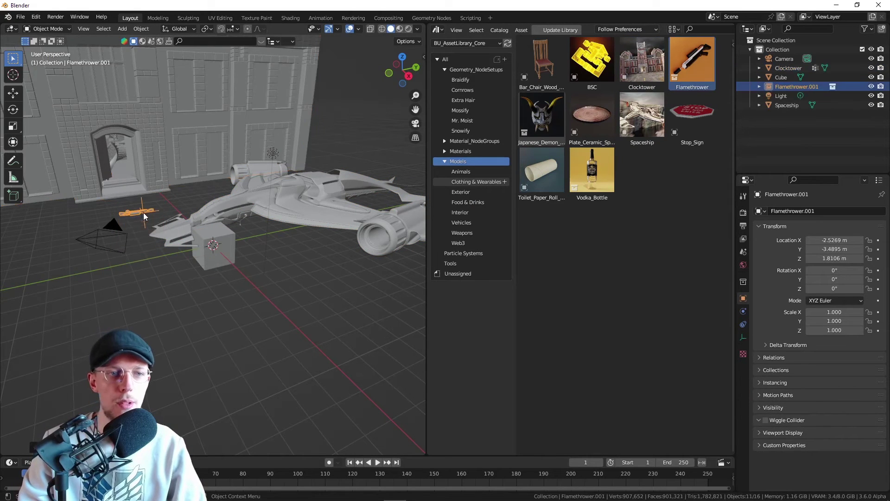
{"action": "middle_click_drag", "start_coordinate": [156, 219], "coordinate": [290, 201], "text": "shift"}
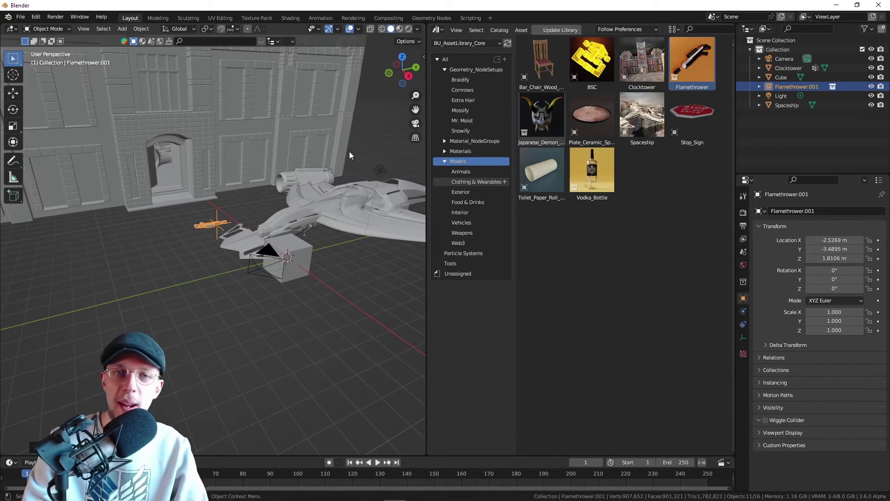
Add a Suzanne monkey head, reposition it, smooth it with subdivision and center the view on it.
{"action": "key", "text": "shift+a"}
{"action": "mouse_move", "coordinate": [211, 204]}
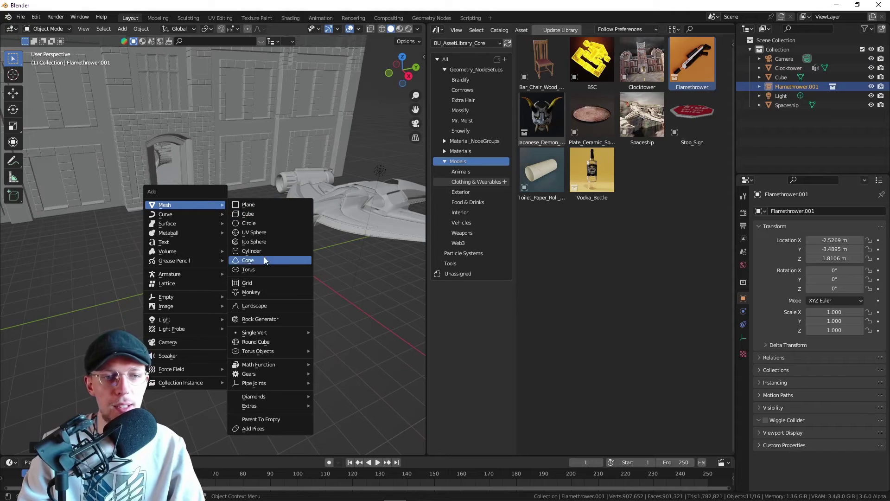
{"action": "left_click", "coordinate": [252, 293]}
{"action": "key", "text": "g"}
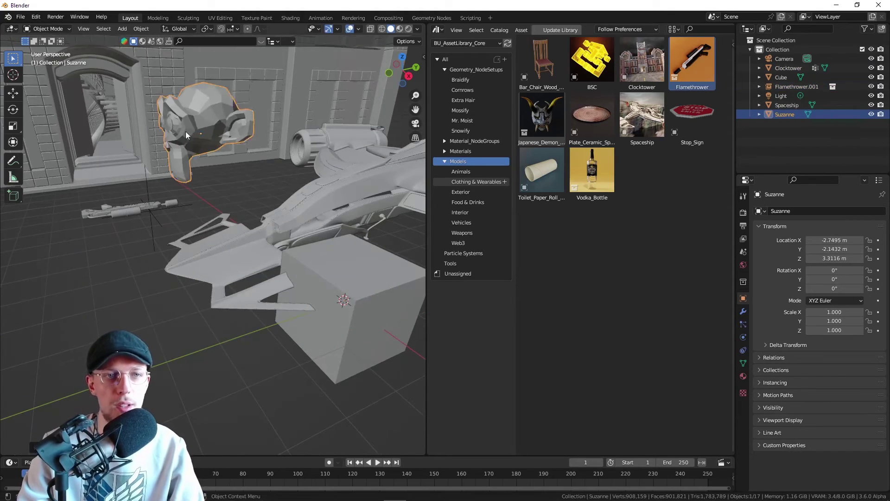
{"action": "left_click", "coordinate": [185, 131]}
{"action": "middle_click_drag", "start_coordinate": [186, 131], "coordinate": [168, 115]}
{"action": "key", "text": "ctrl+2"}
{"action": "key", "text": "KP_Decimal"}
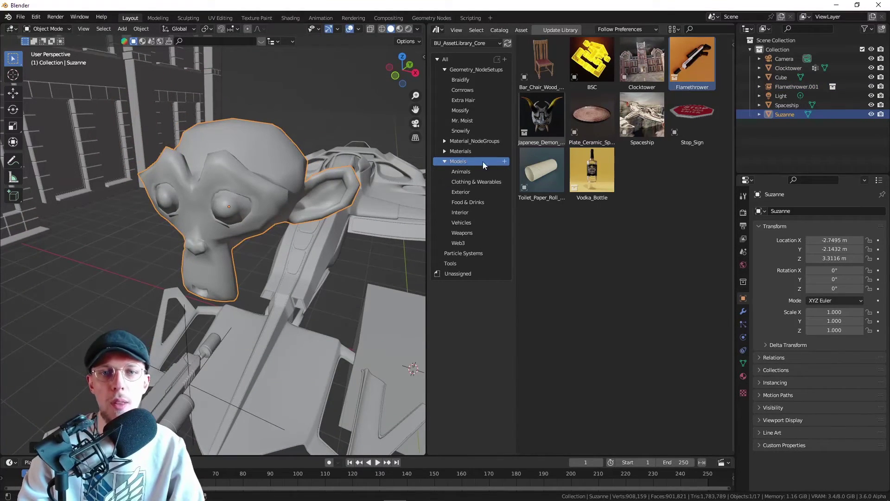
Try the Mossify_Node effect on Suzanne, then remove its modifier.
{"action": "left_click", "coordinate": [482, 111]}
{"action": "left_click_drag", "start_coordinate": [540, 65], "coordinate": [260, 158]}
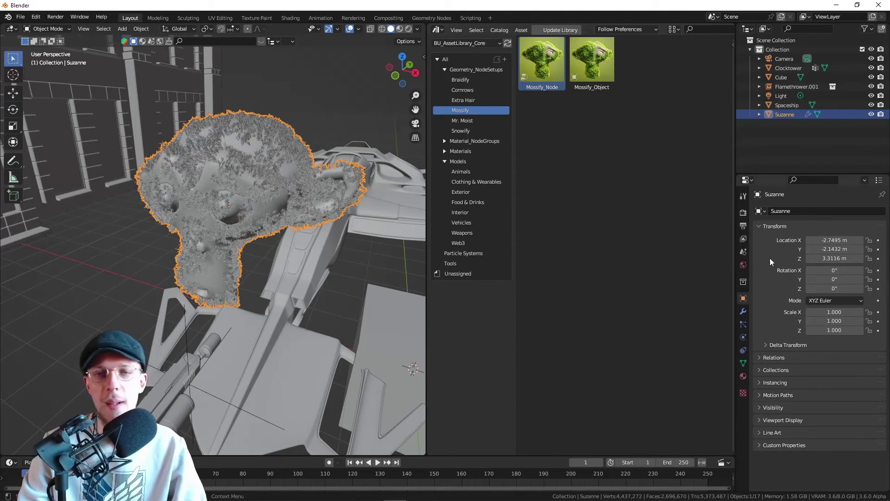
{"action": "scroll", "coordinate": [213, 143], "scroll_direction": "up", "scroll_amount": 4}
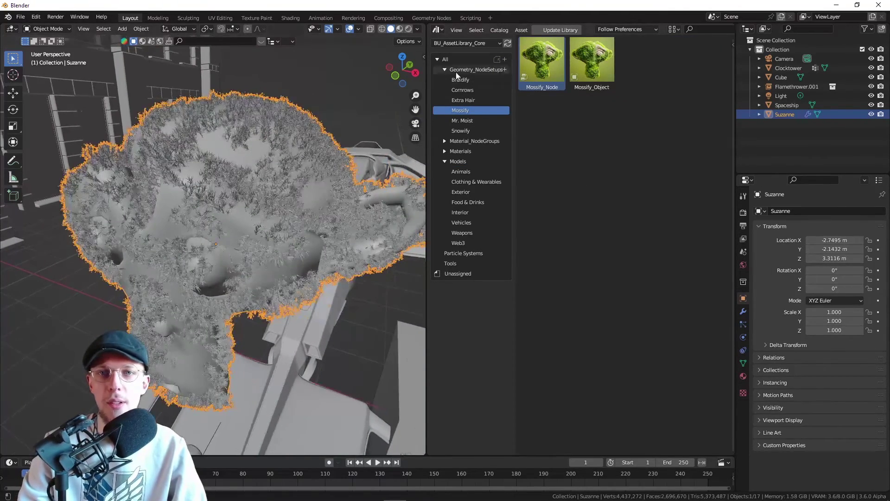
{"action": "left_click", "coordinate": [743, 311]}
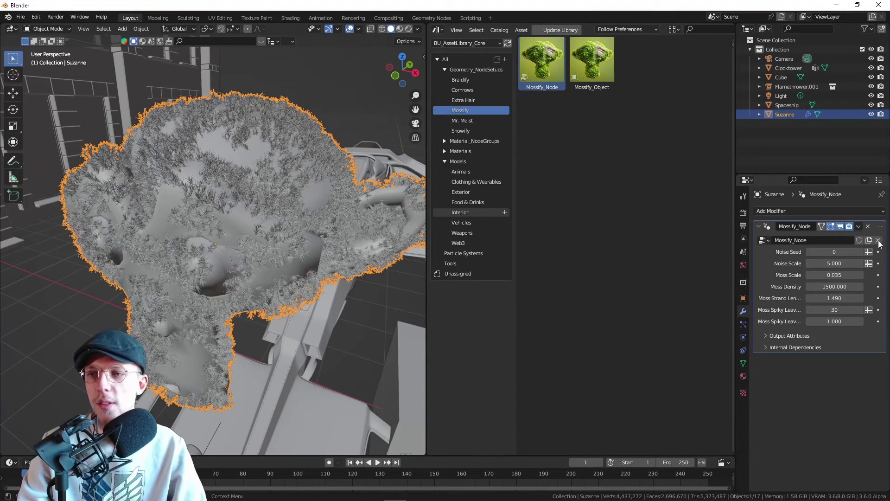
{"action": "left_click", "coordinate": [867, 226]}
Apply the Droplets_Node effect from the Mr. Moist catalog to Suzanne.
{"action": "left_click", "coordinate": [462, 120]}
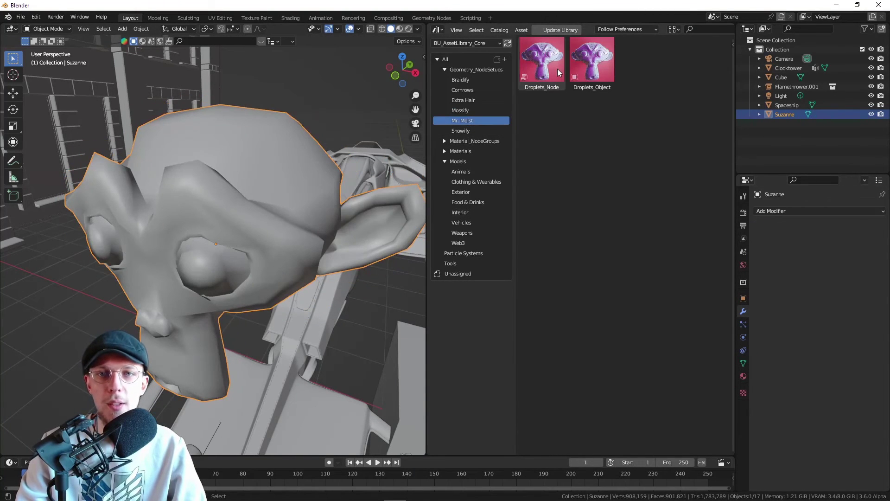
{"action": "left_click_drag", "start_coordinate": [557, 68], "coordinate": [163, 166]}
{"action": "scroll", "coordinate": [163, 166], "scroll_direction": "up", "scroll_amount": 5}
{"action": "scroll", "coordinate": [193, 134], "scroll_direction": "down", "scroll_amount": 5}
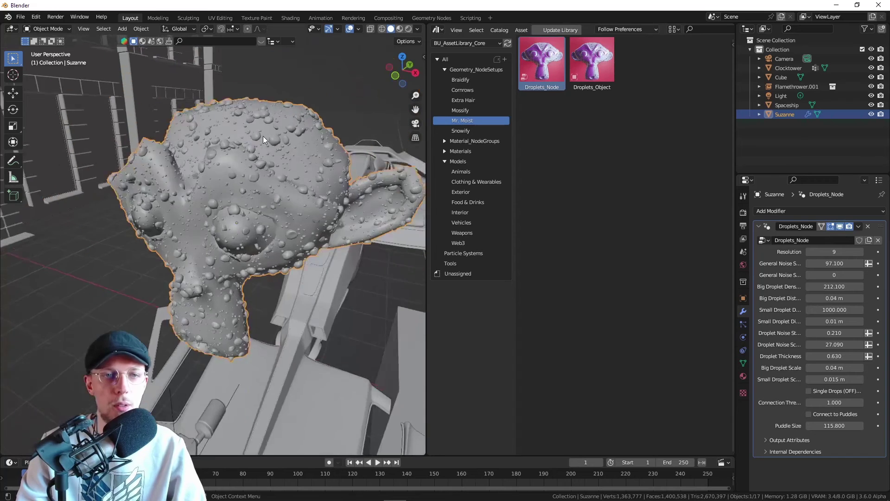
{"action": "scroll", "coordinate": [263, 136], "scroll_direction": "down", "scroll_amount": 1}
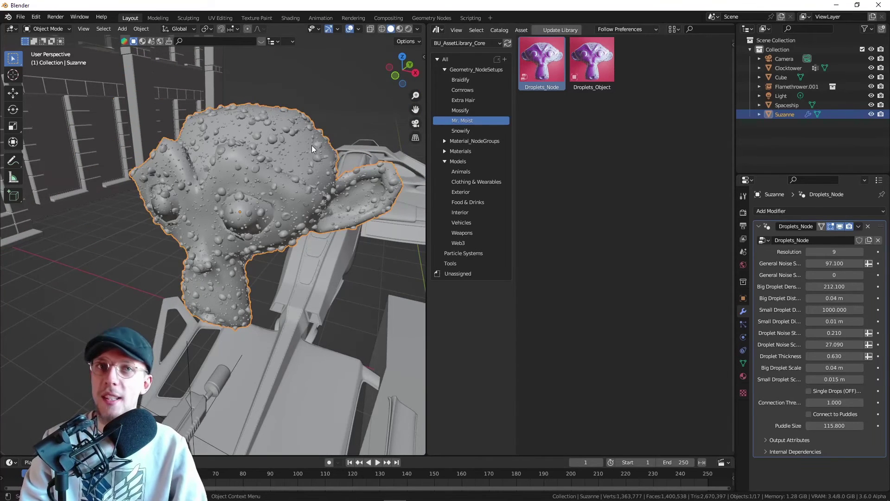
{"action": "scroll", "coordinate": [307, 141], "scroll_direction": "down", "scroll_amount": 3}
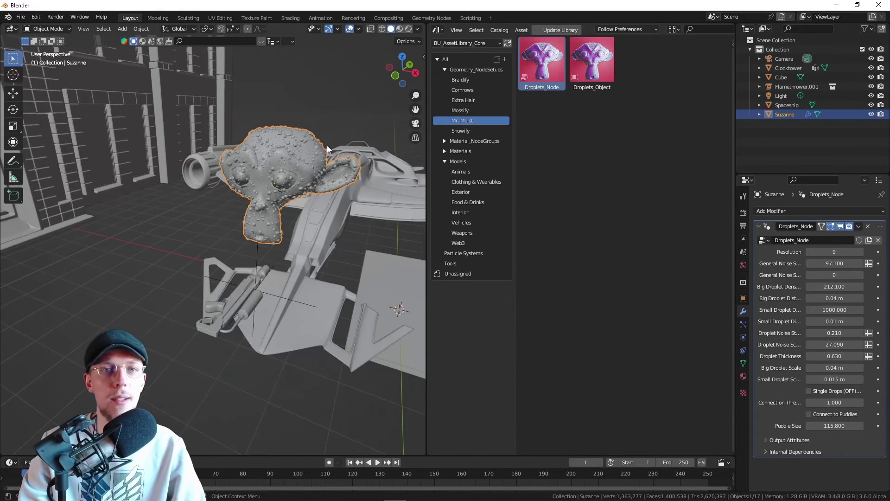
Place the Falling Leaves emitter, lower it along Z, and start animation playback.
{"action": "left_click", "coordinate": [466, 255]}
{"action": "left_click_drag", "start_coordinate": [543, 66], "coordinate": [288, 147]}
{"action": "middle_click_drag", "start_coordinate": [288, 147], "coordinate": [282, 197]}
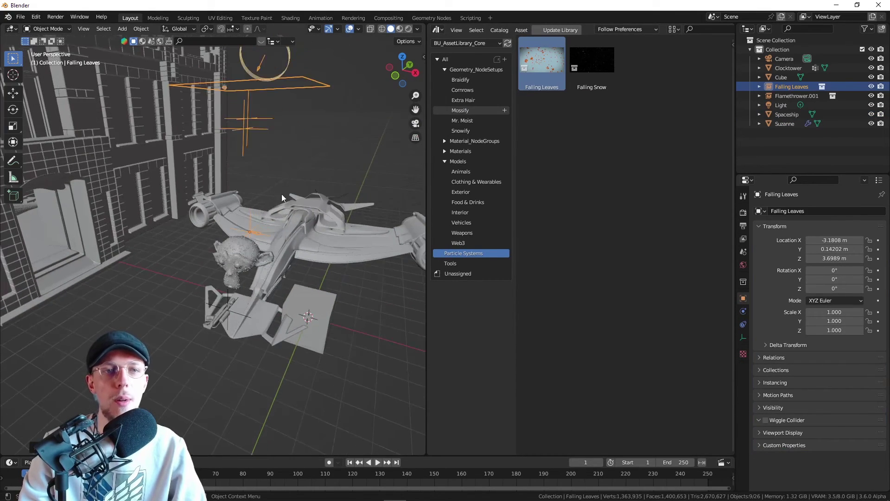
{"action": "key", "text": "g"}
{"action": "key", "text": "z"}
{"action": "left_click", "coordinate": [282, 197]}
{"action": "key", "text": "space"}
{"action": "scroll", "coordinate": [280, 144], "scroll_direction": "up", "scroll_amount": 3}
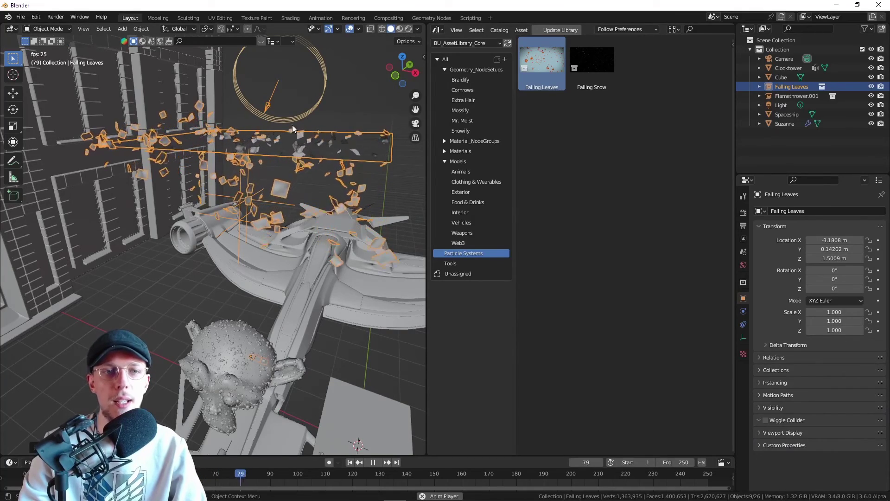
Add the Falling Snow emitter to the scene, then stop the playback.
{"action": "left_click_drag", "start_coordinate": [607, 65], "coordinate": [297, 153]}
{"action": "scroll", "coordinate": [306, 135], "scroll_direction": "down", "scroll_amount": 4}
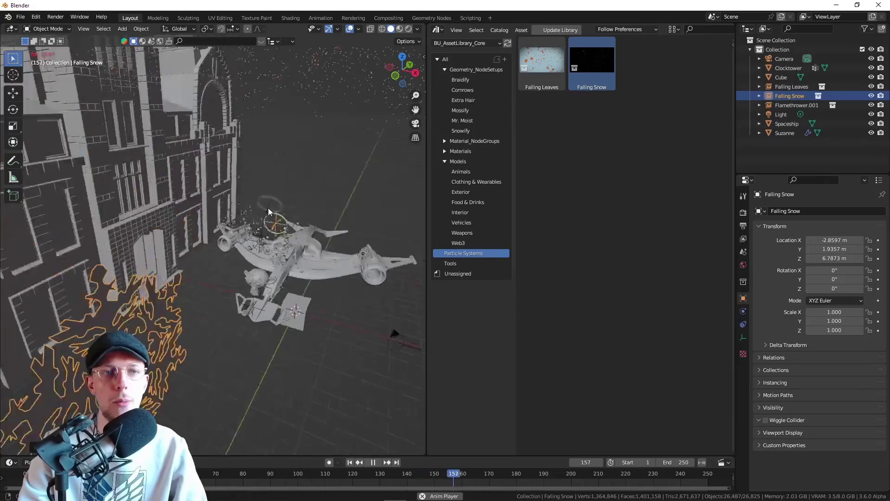
{"action": "scroll", "coordinate": [271, 203], "scroll_direction": "down", "scroll_amount": 3}
{"action": "scroll", "coordinate": [306, 89], "scroll_direction": "up", "scroll_amount": 6}
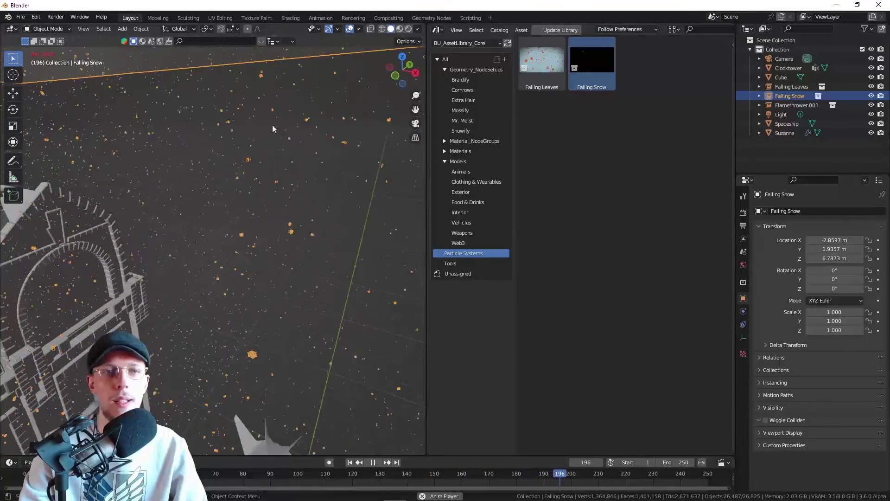
{"action": "key", "text": "space"}
{"action": "scroll", "coordinate": [278, 107], "scroll_direction": "down", "scroll_amount": 4}
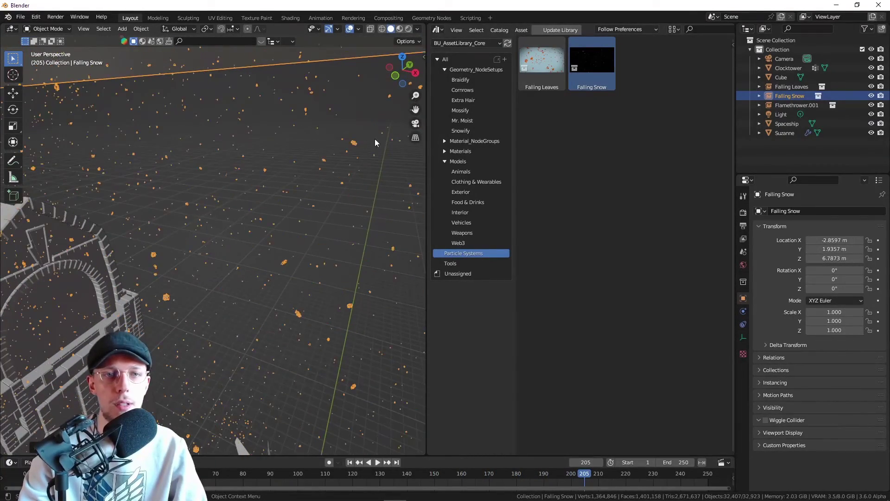
{"action": "scroll", "coordinate": [355, 144], "scroll_direction": "up", "scroll_amount": 2}
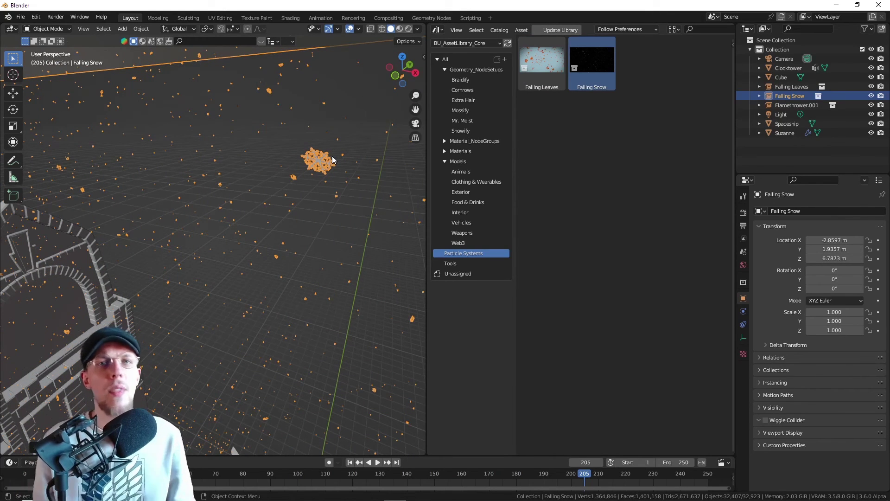
Download the latest Baked Universe asset library via Update Library.
{"action": "left_click", "coordinate": [565, 31]}
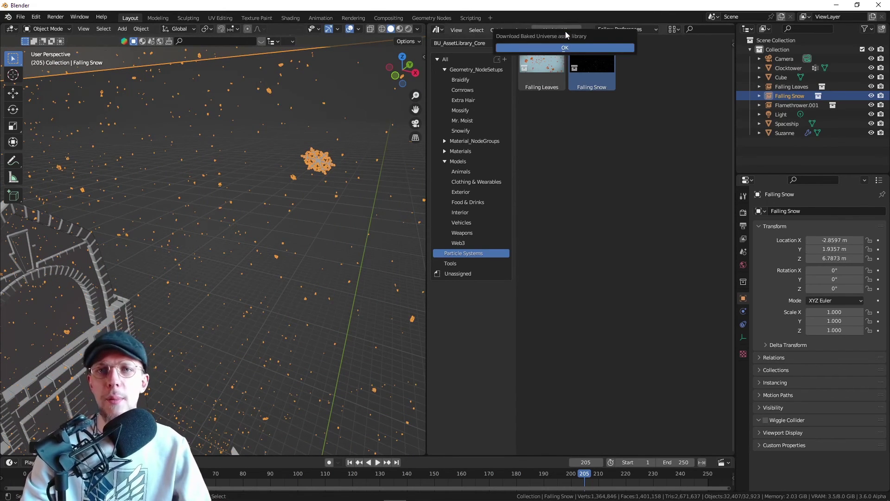
{"action": "left_click", "coordinate": [547, 48]}
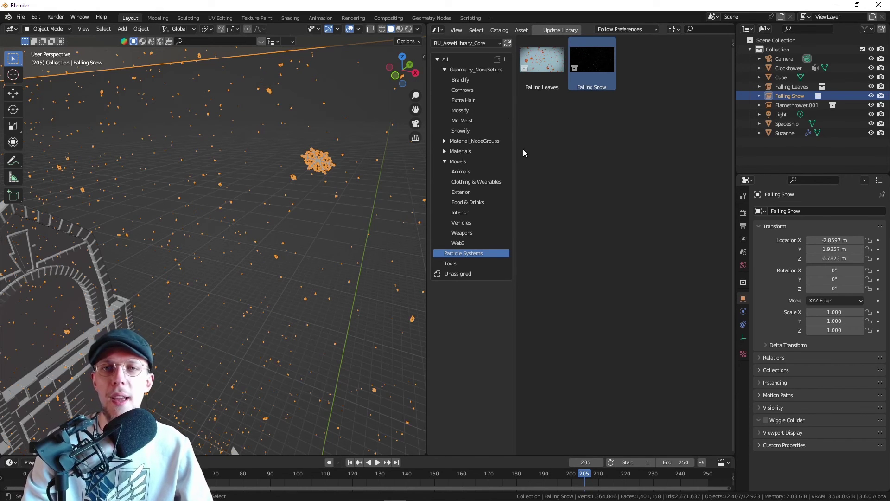